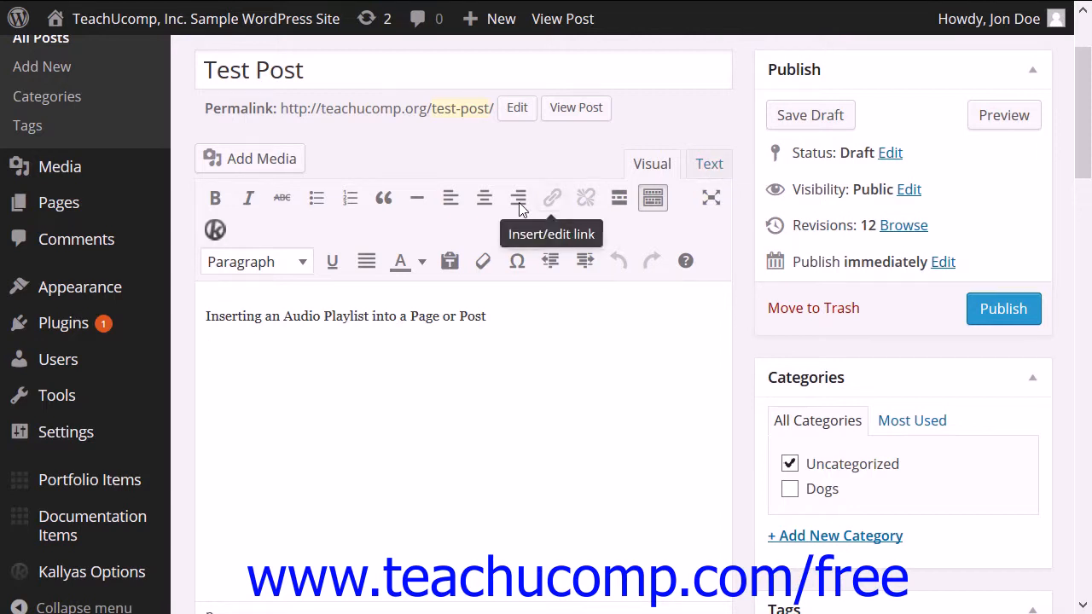
Start a new audio playlist from the media library for insertion below the text line in the post body
left_click(224, 373)
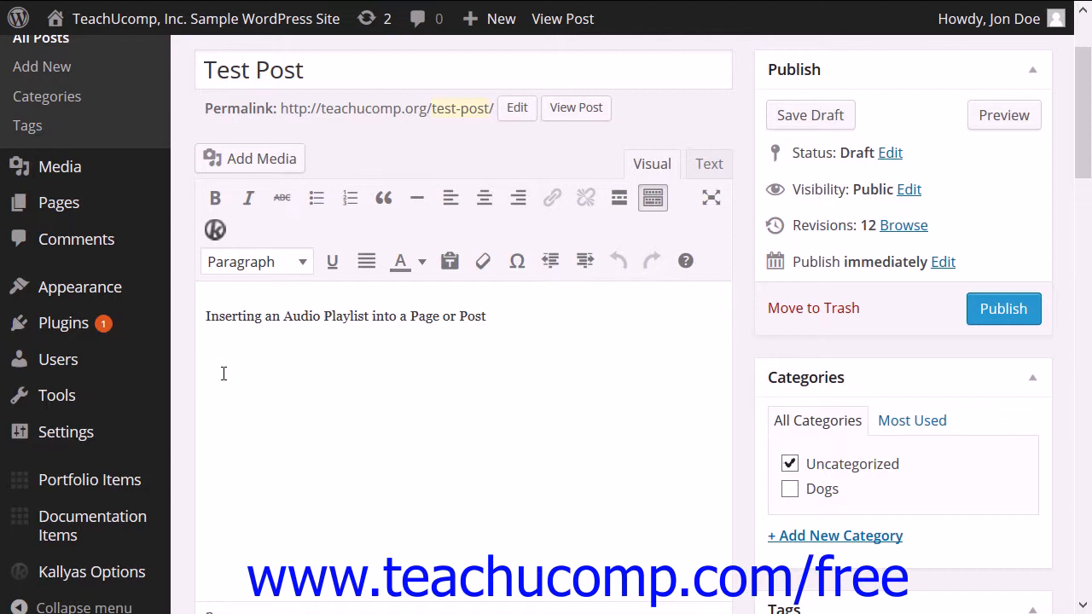
left_click(290, 172)
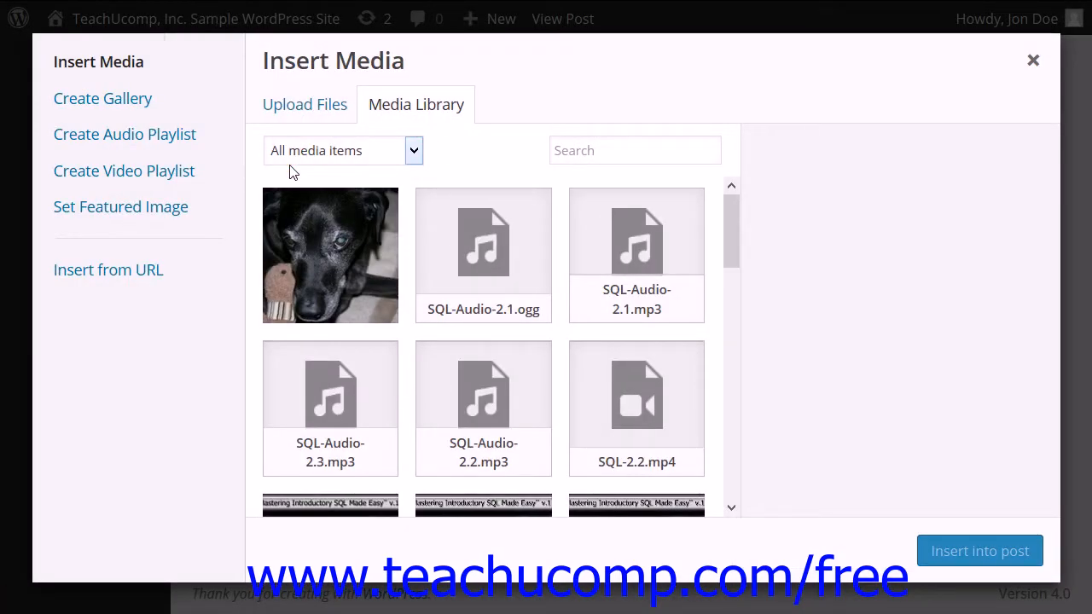
left_click(182, 142)
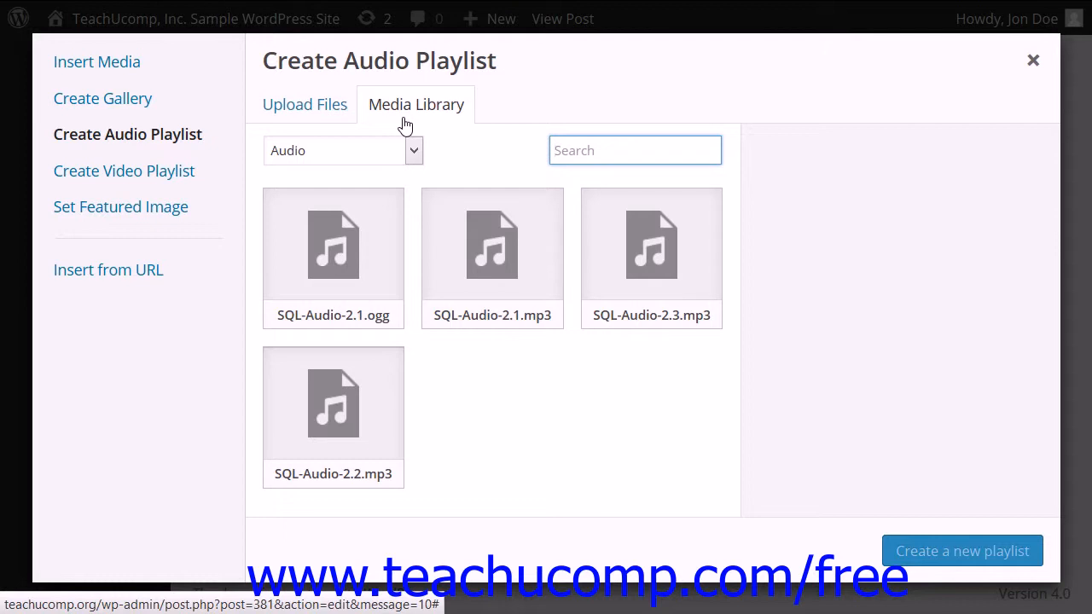
Select SQL-Audio-2.1.mp3 and SQL-Audio-2.3.mp3, toggle the selection of SQL-Audio-2.3.mp3, and clear the whole selection
left_click(488, 268)
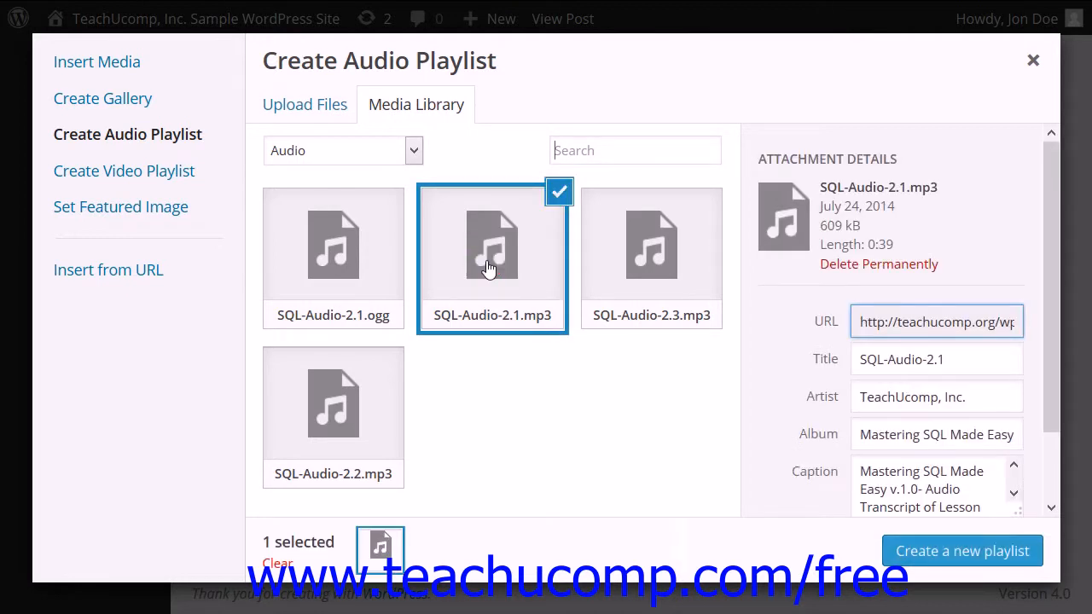
left_click(621, 288)
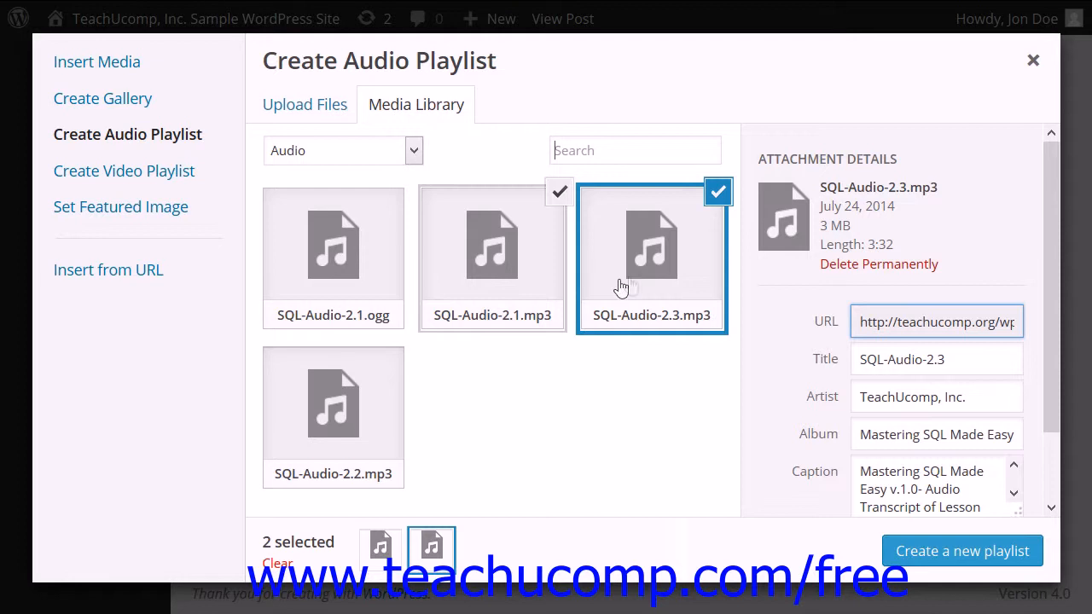
left_click(713, 197)
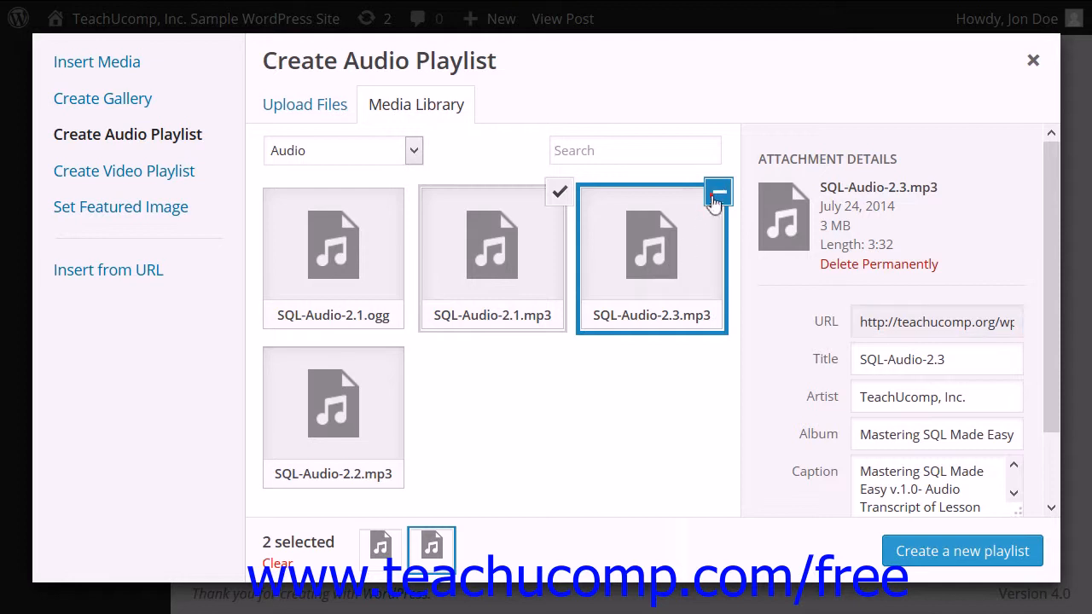
left_click(674, 258)
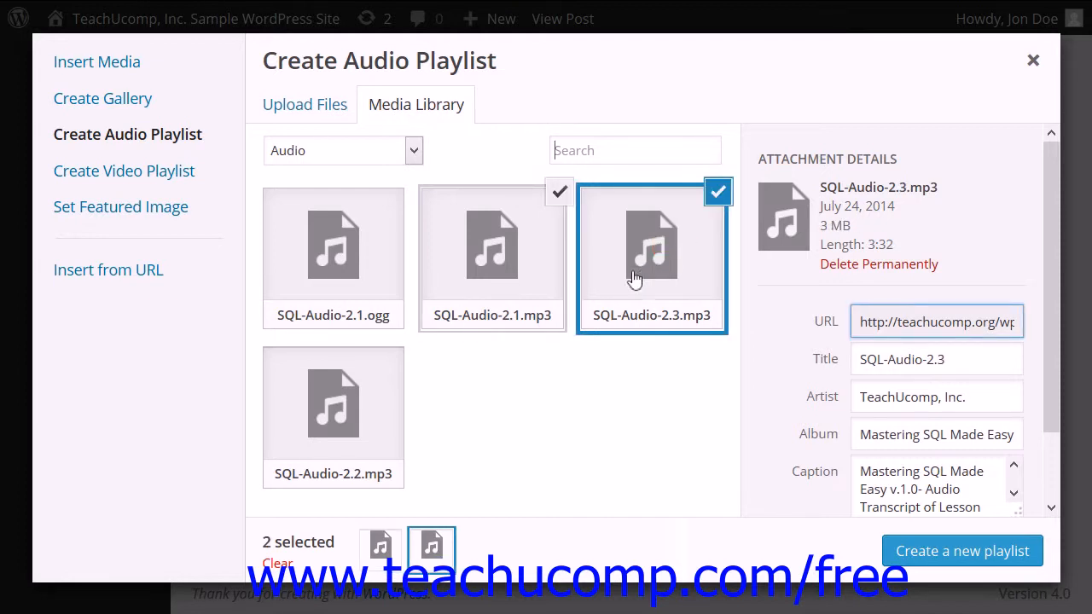
left_click(278, 564)
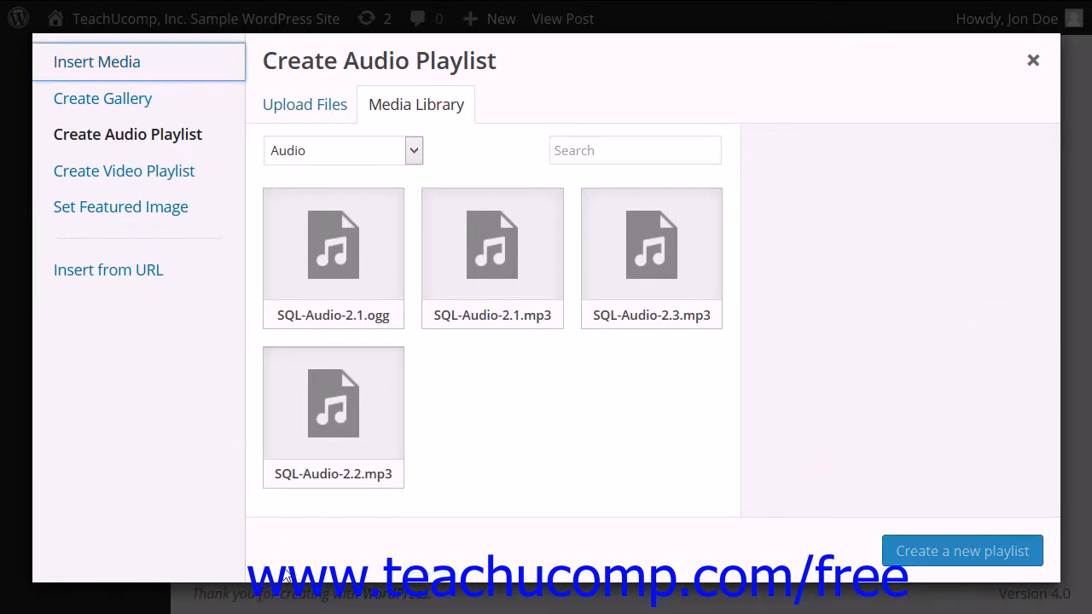
Create a new audio playlist from SQL-Audio-2.1.mp3, SQL-Audio-2.3.mp3 and SQL-Audio-2.2.mp3, selected in that order
left_click(490, 275)
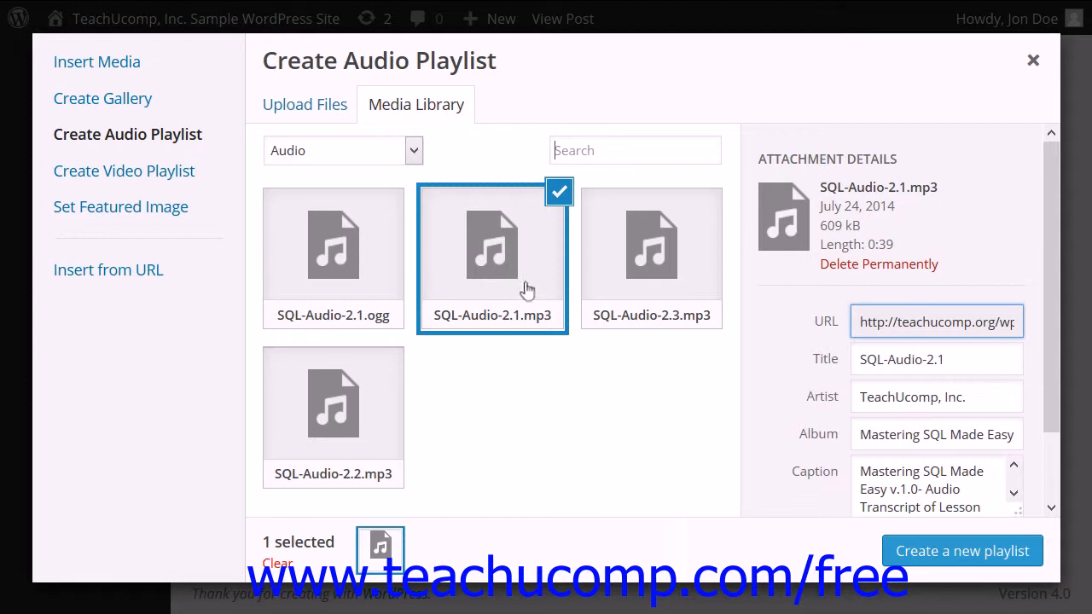
left_click(683, 266)
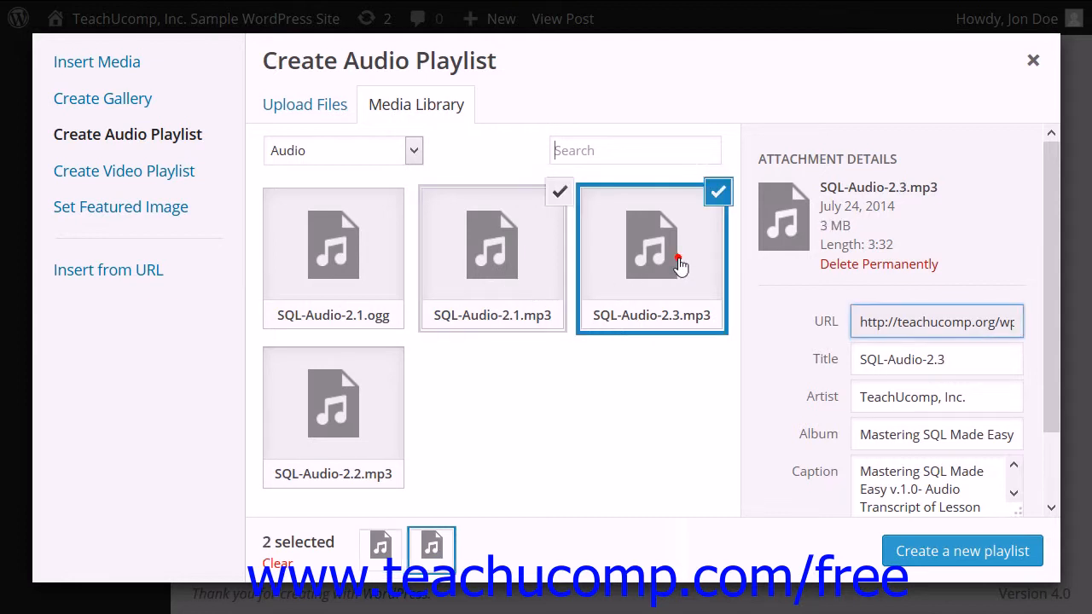
left_click(883, 181)
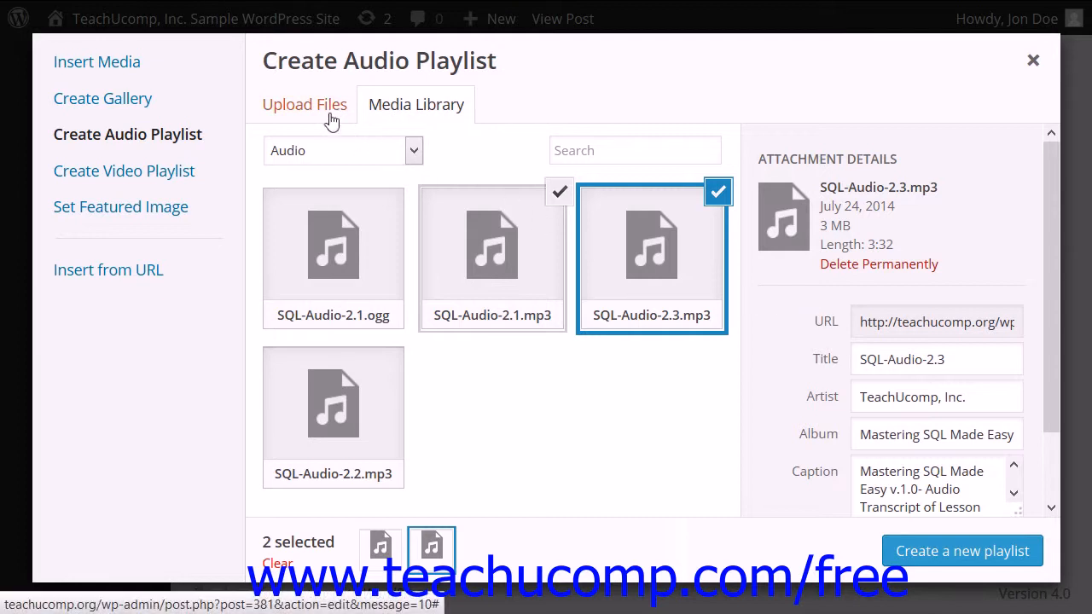
left_click(328, 408)
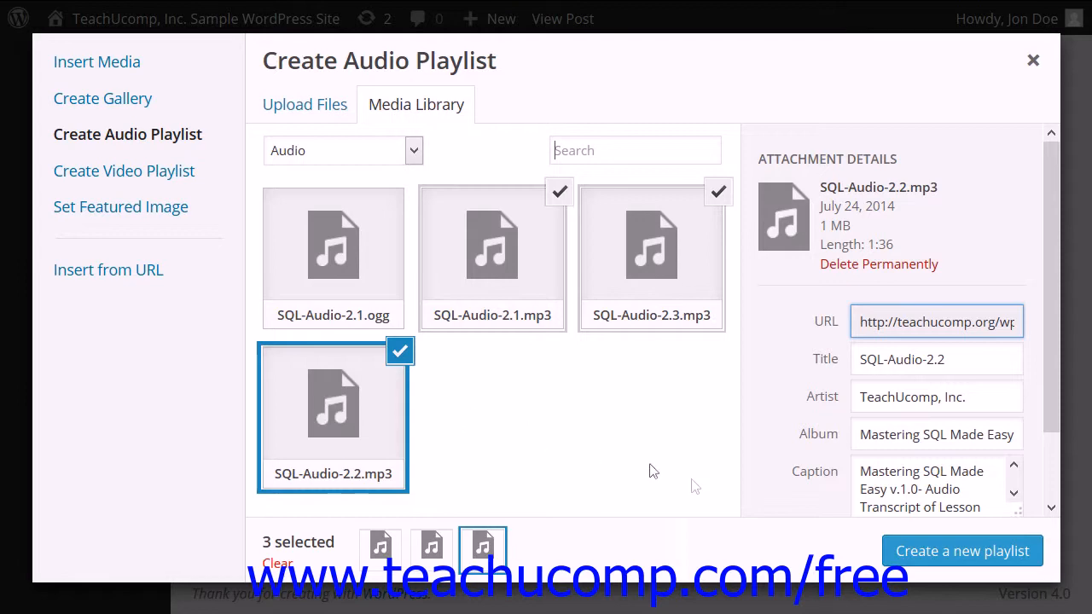
left_click(906, 557)
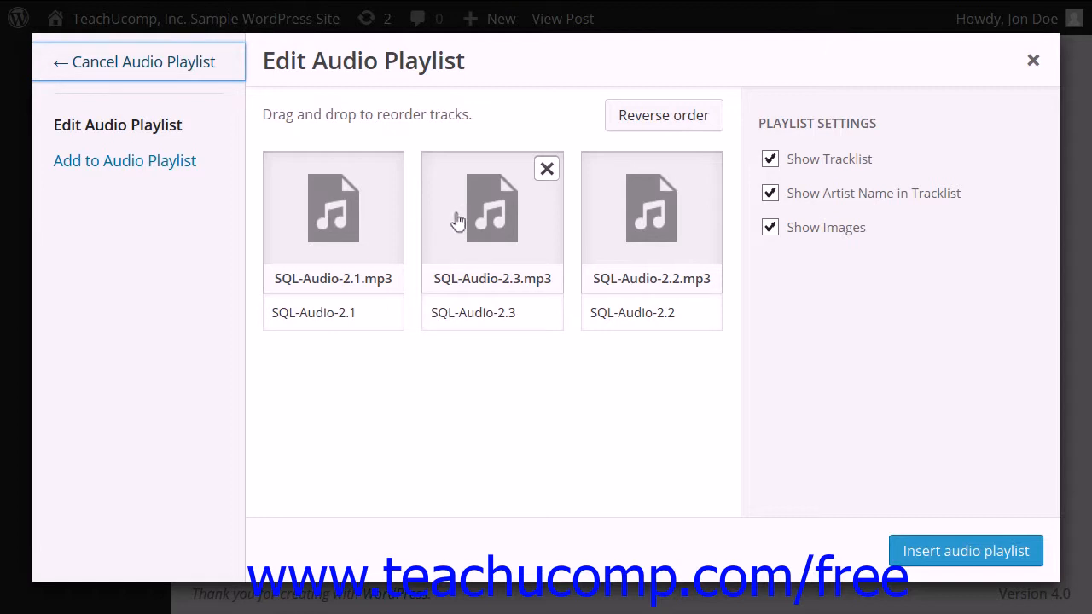
Move SQL-Audio-2.3.mp3 to the end of the playlist, and reverse the track order twice
left_click_drag(458, 221, 605, 238)
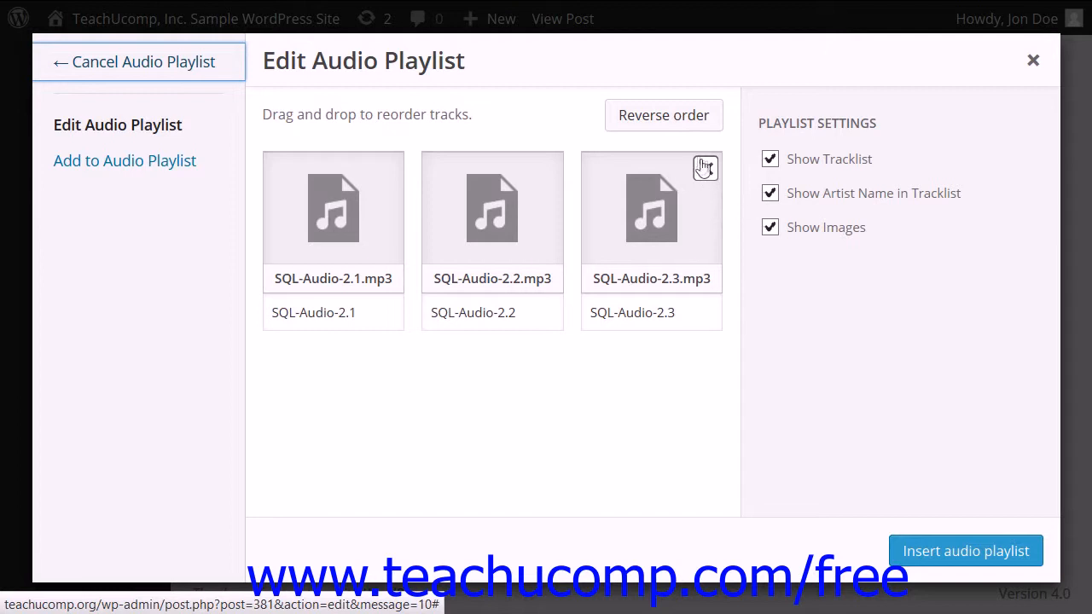
left_click(664, 116)
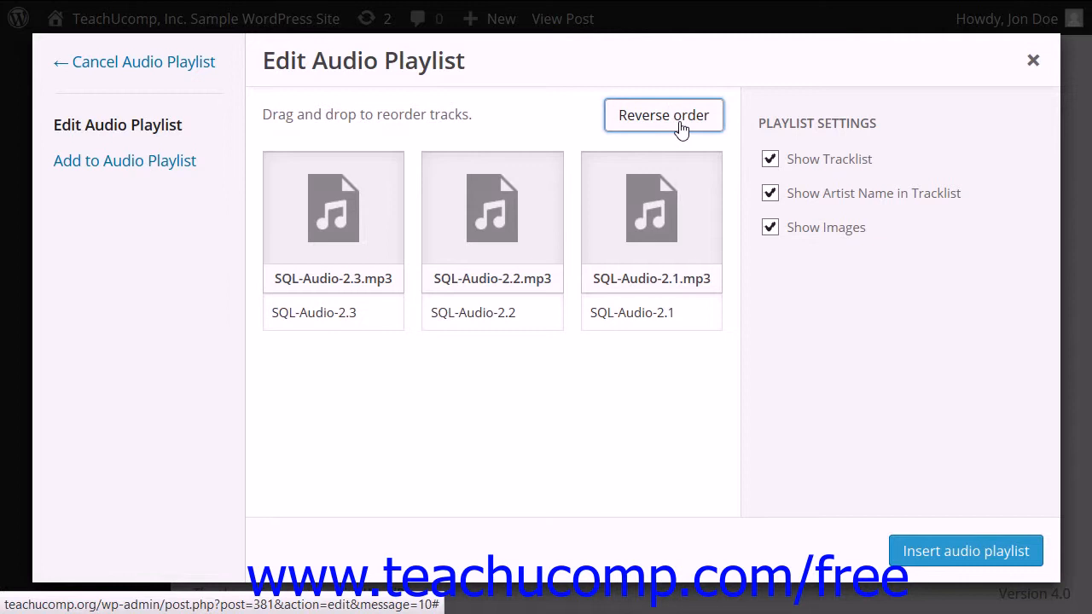
left_click(682, 128)
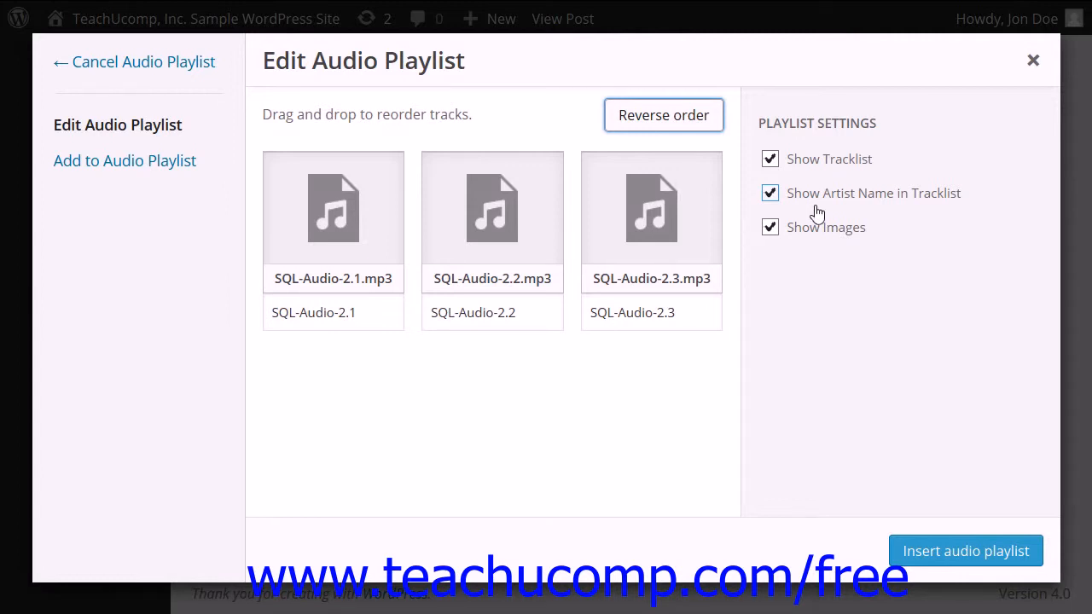
Add SQL-Audio-2.1.ogg to the audio playlist and remove it again
left_click(182, 170)
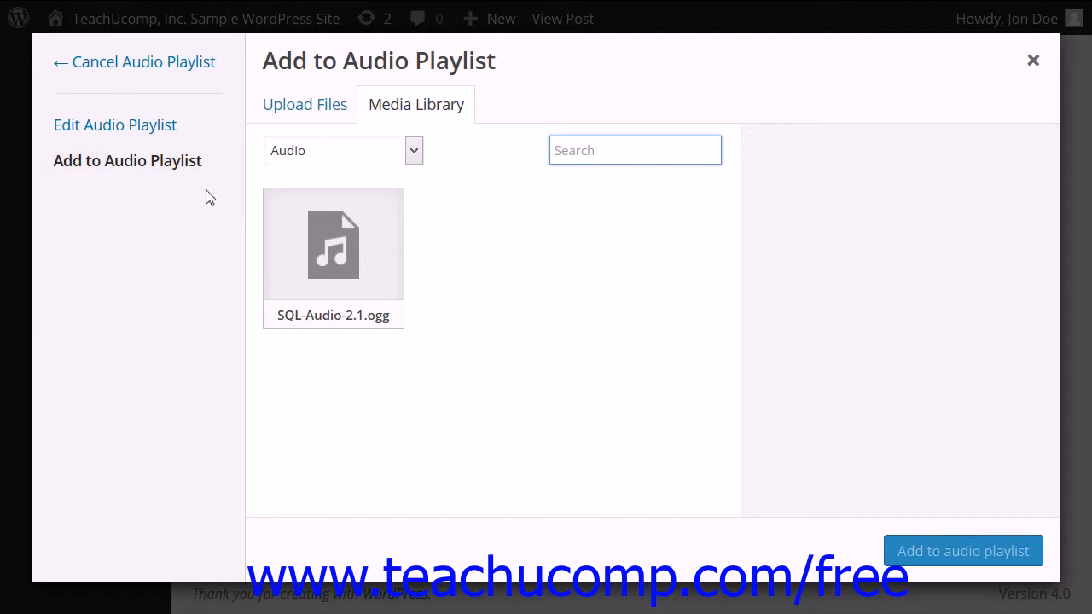
left_click(371, 271)
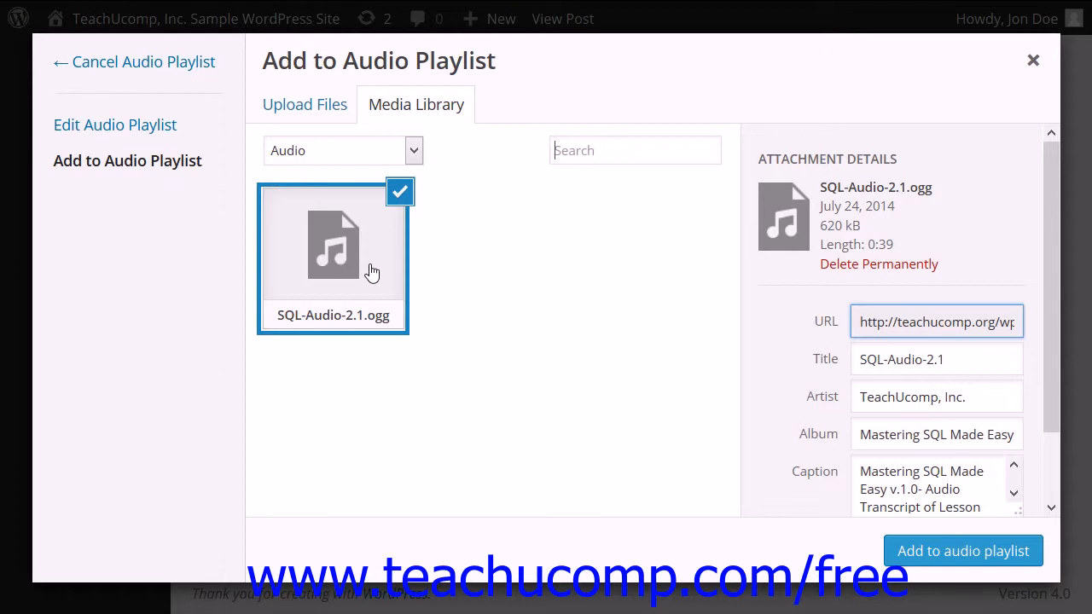
left_click(921, 553)
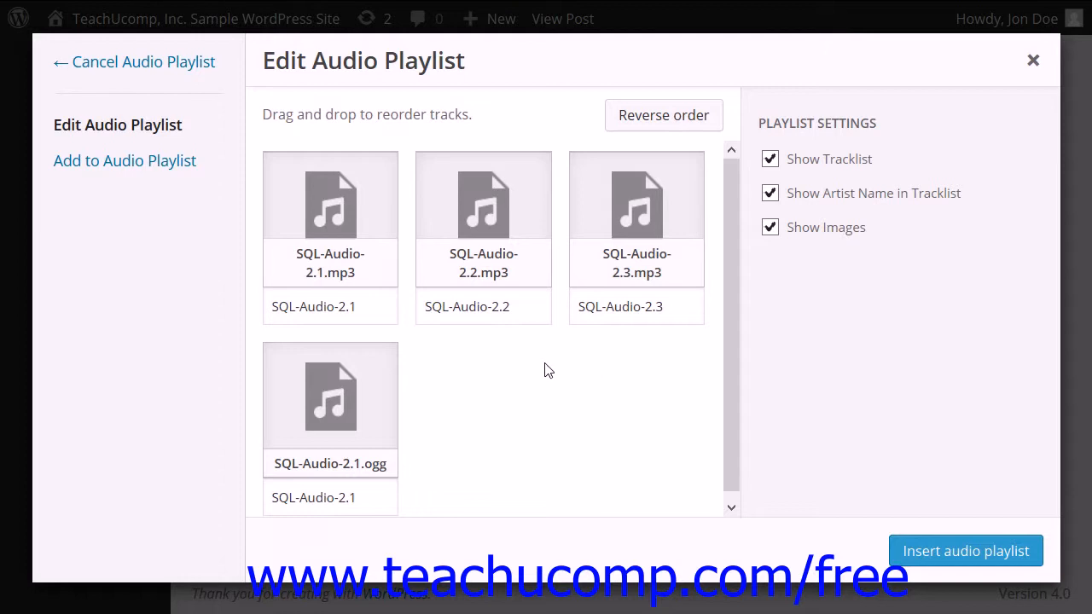
left_click(377, 360)
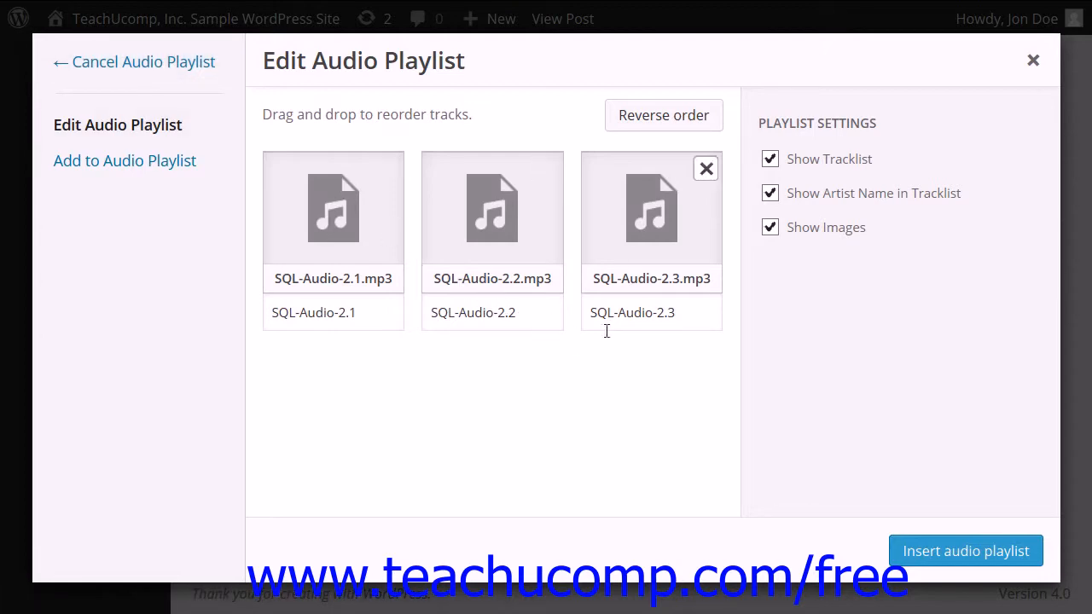
Insert the finished three-track audio playlist into the post
left_click(905, 551)
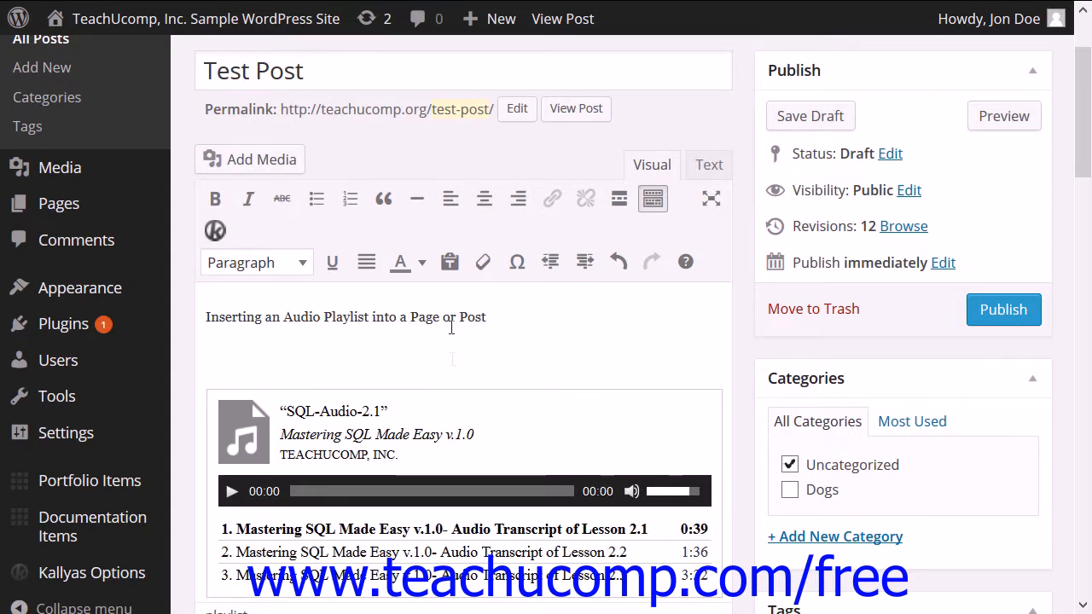
scroll(465, 435, "down", 3)
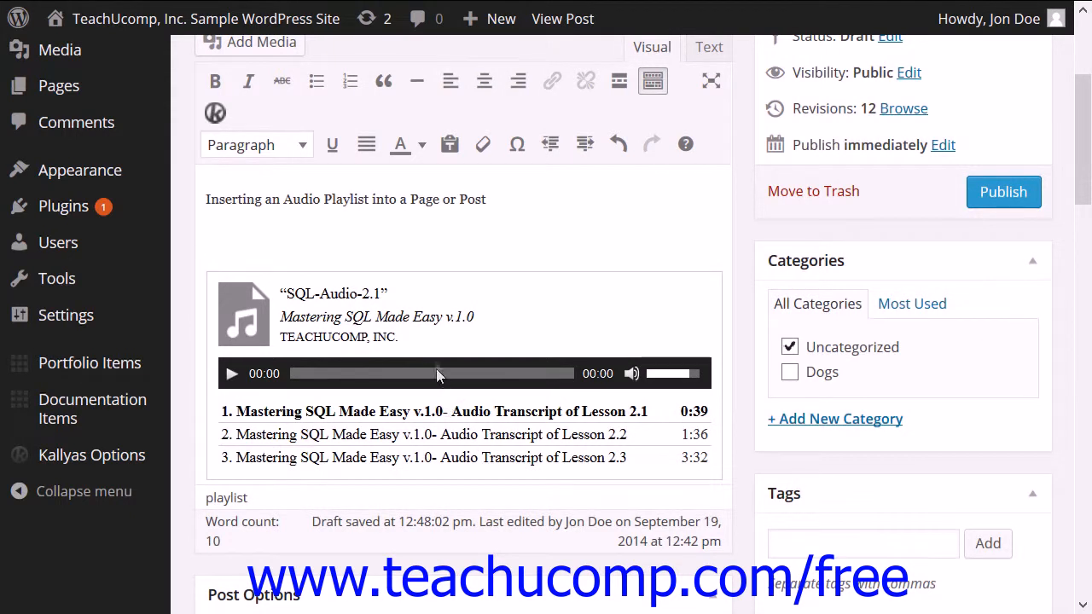
Open the inserted playlist for editing to review its tracks and settings, and close it without updating
left_click(424, 338)
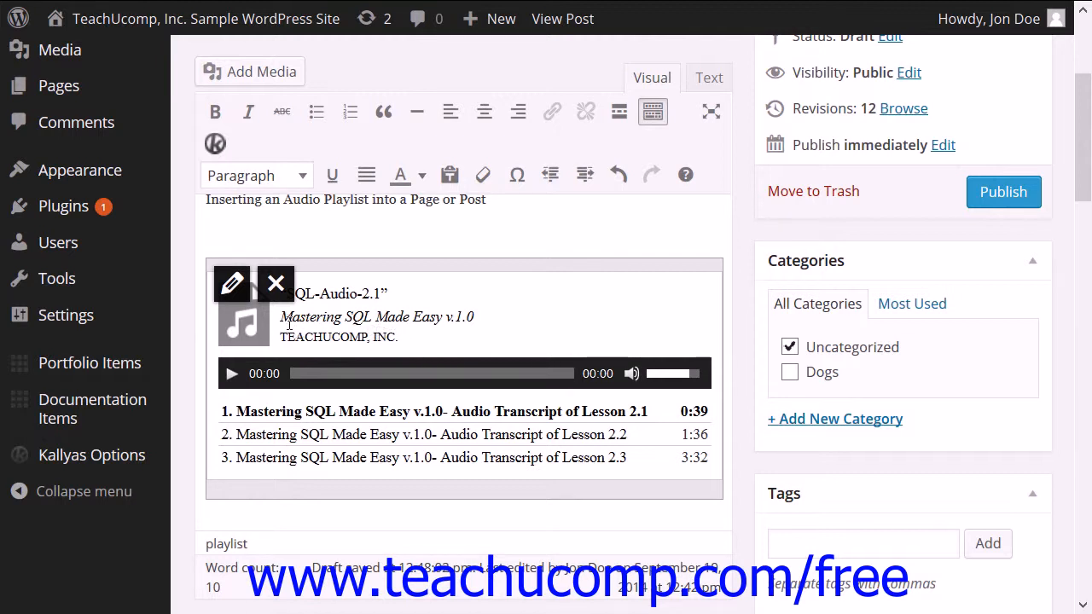
left_click(236, 294)
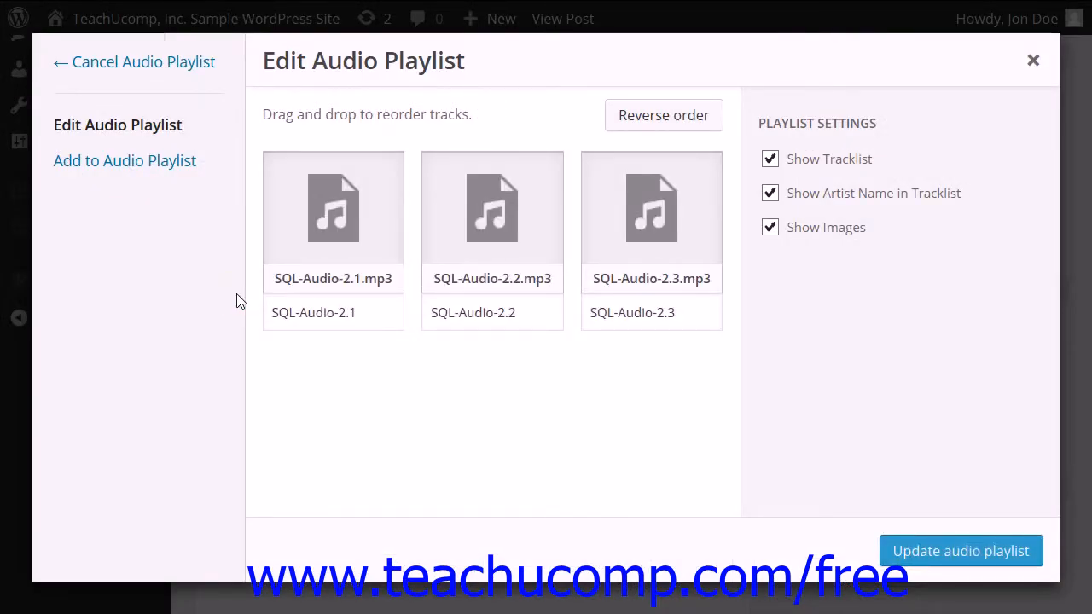
left_click(1033, 62)
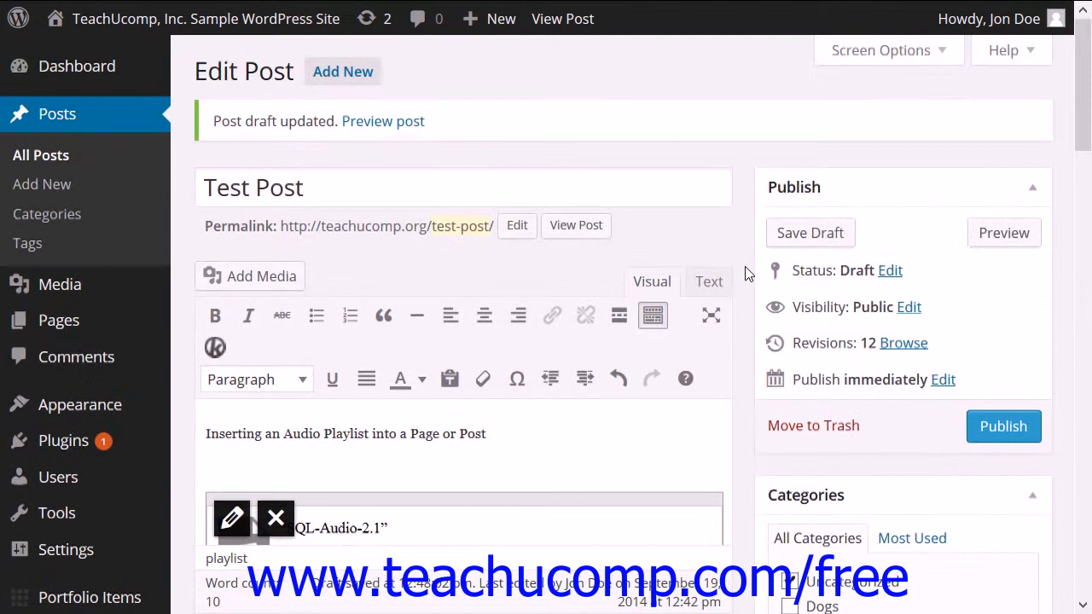
Save the post as a draft
left_click(804, 234)
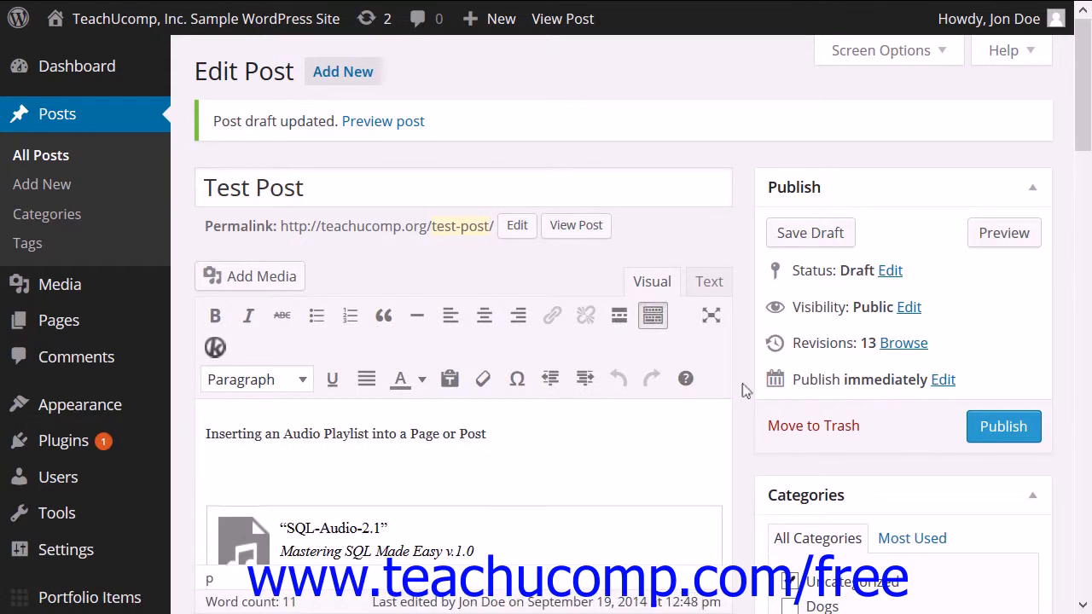
Remove the audio playlist from the post body
scroll(743, 383, "down", 2)
scroll(739, 370, "down", 2)
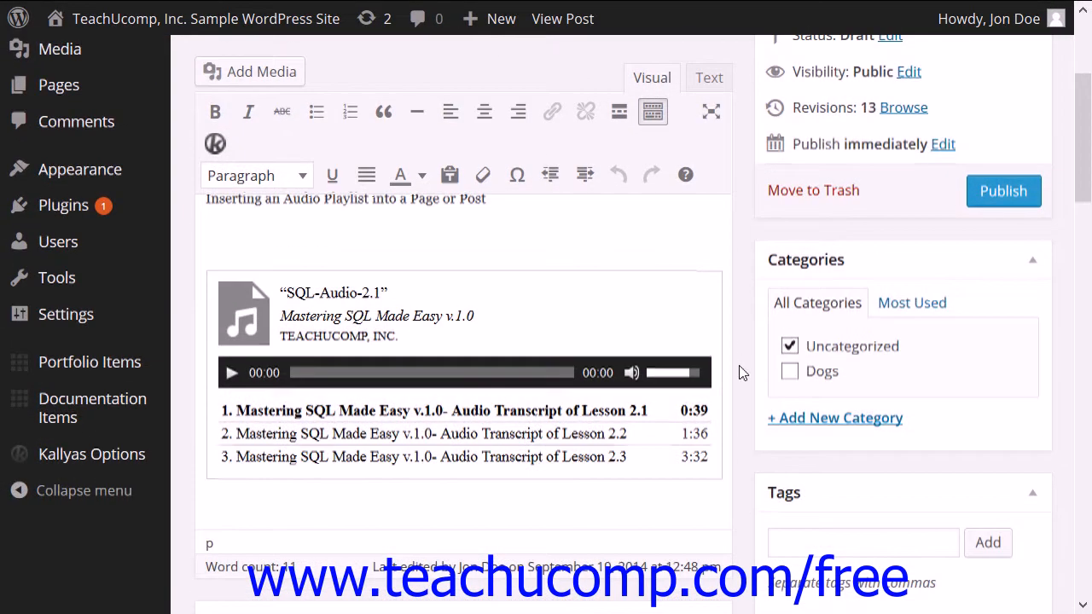
left_click(360, 320)
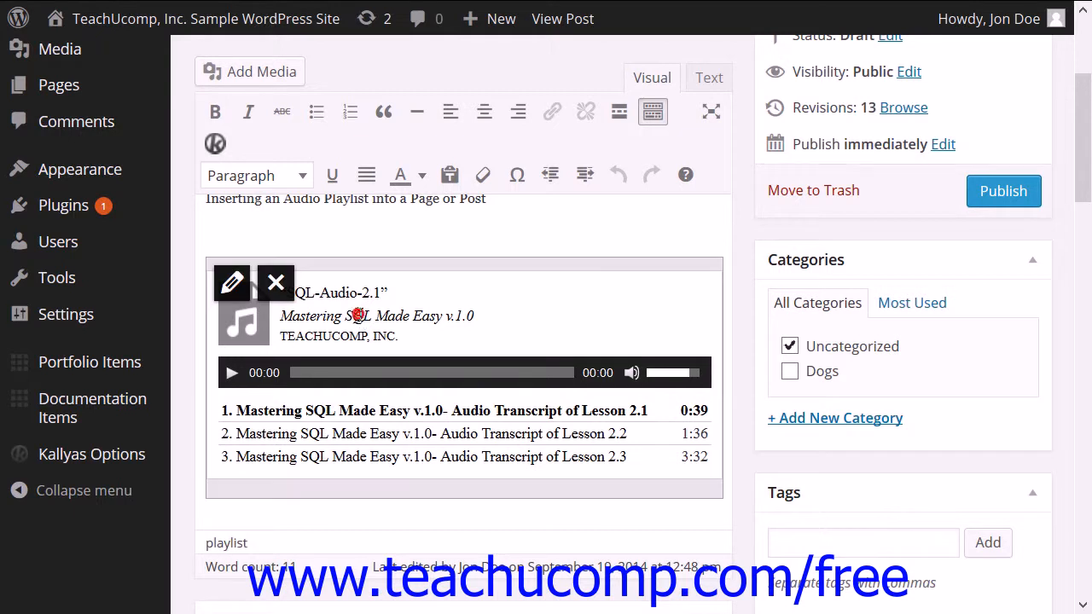
left_click(276, 284)
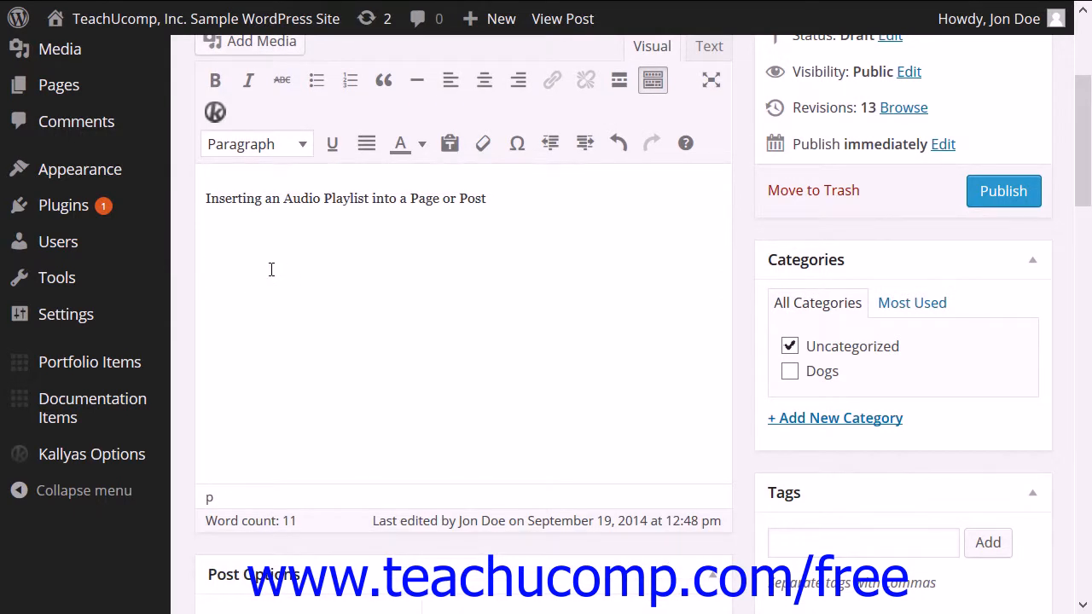